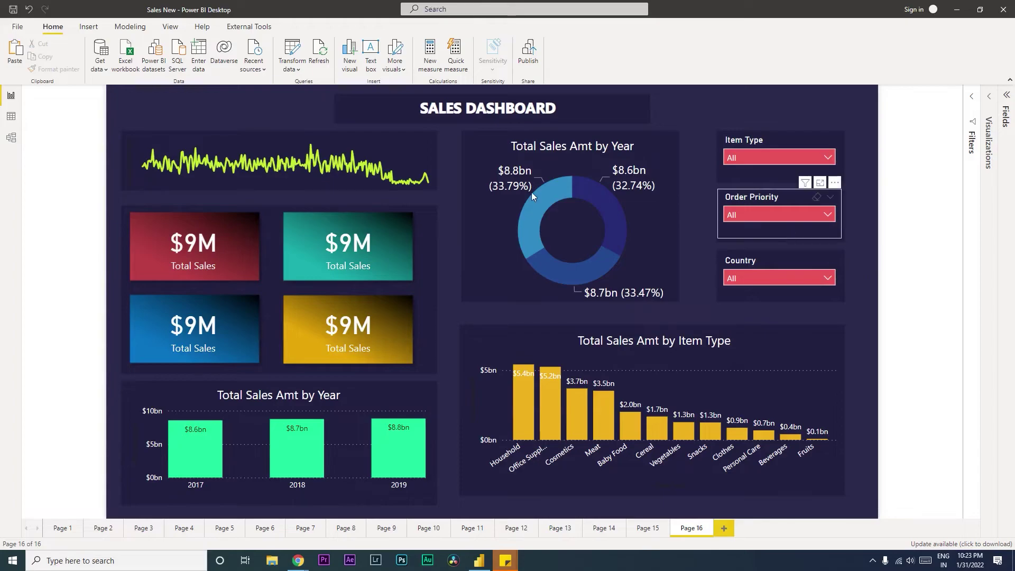
Step: Bookmark the unfiltered report state in the Bookmarks pane and name it 'Clear Filter'
{"action": "left_click", "coordinate": [170, 30]}
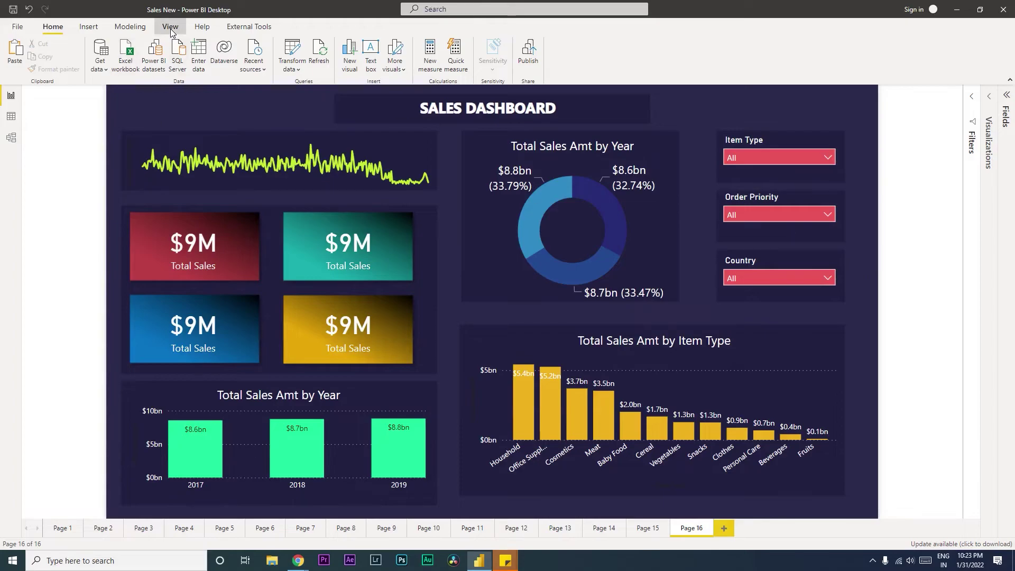
{"action": "left_click", "coordinate": [430, 56]}
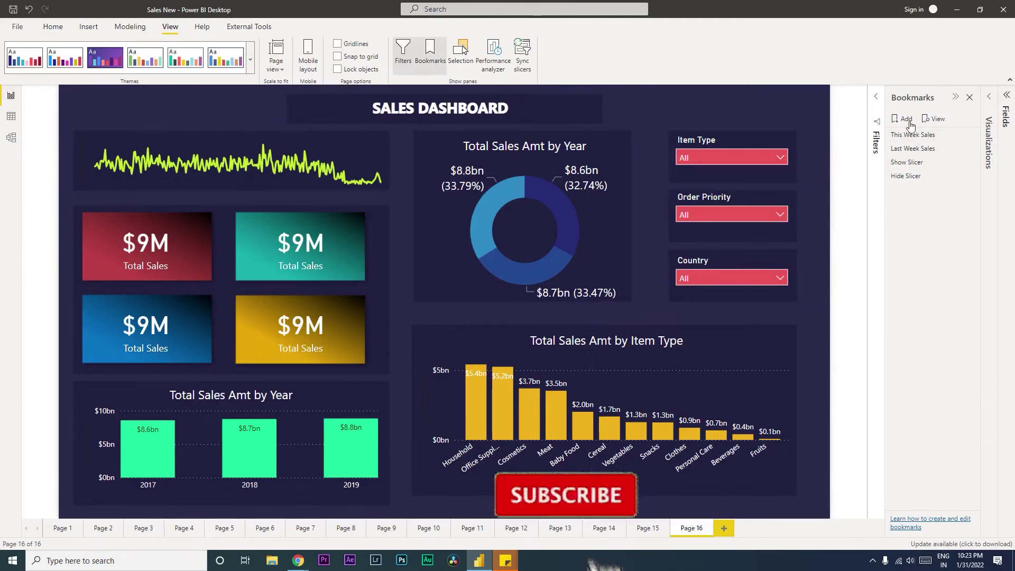
{"action": "left_click", "coordinate": [904, 118]}
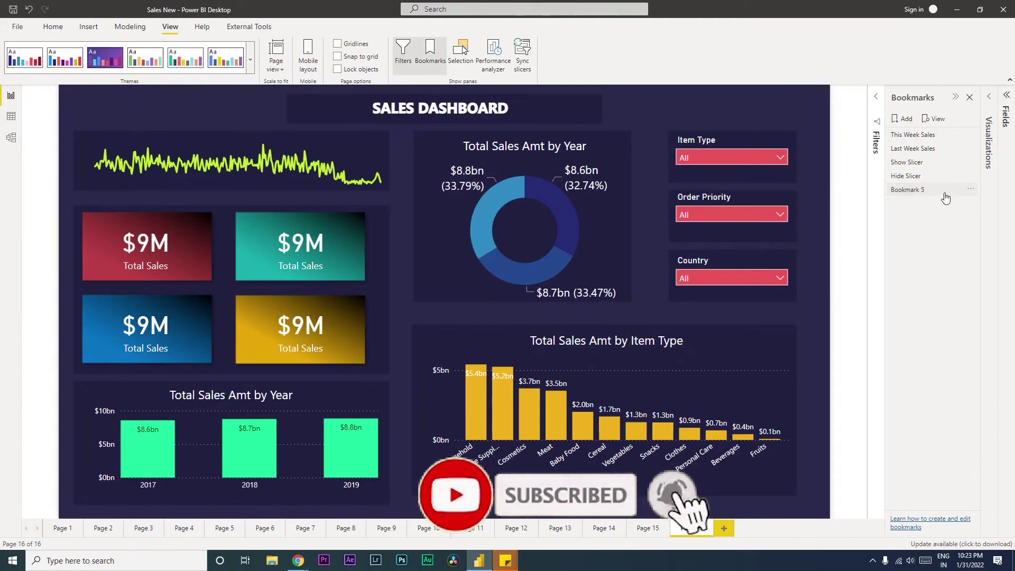
{"action": "double_click", "coordinate": [930, 191]}
{"action": "type", "text": "Clea"}
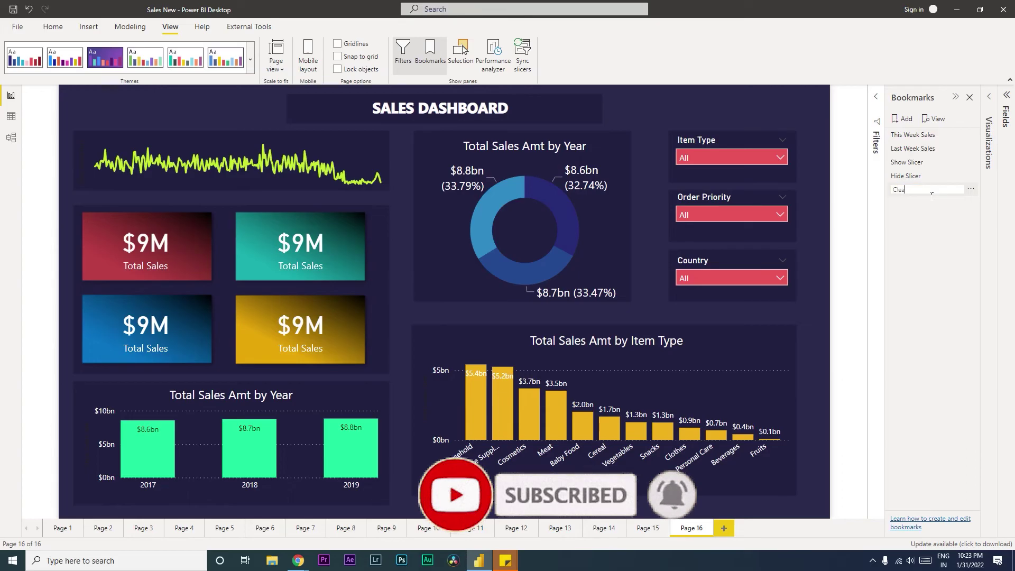
{"action": "type", "text": "r Filter"}
{"action": "key", "text": "Return"}
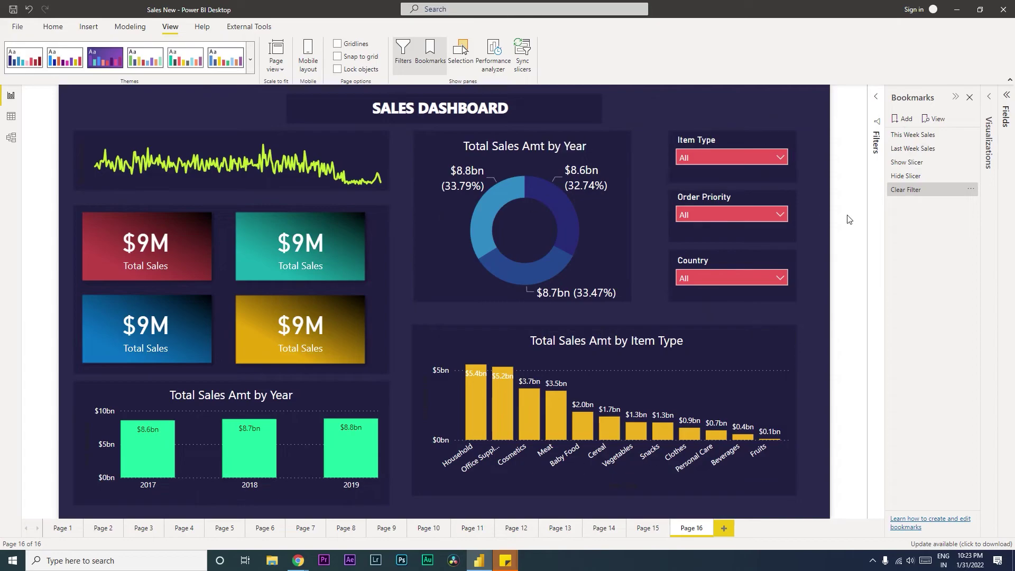
{"action": "left_click", "coordinate": [972, 190]}
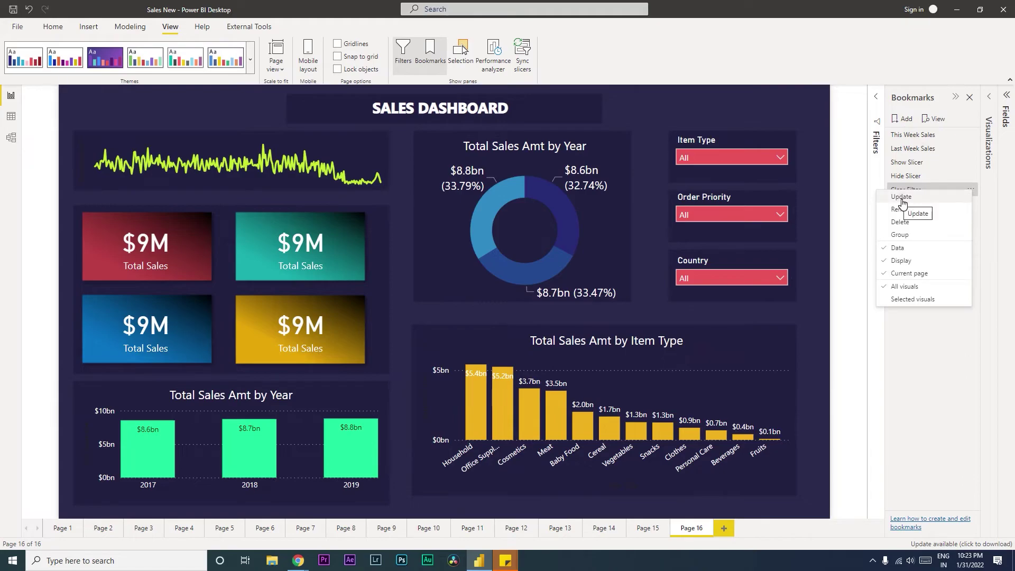
Step: Update 'Clear Filter' to the current state and review its Data, Display and All visuals options
{"action": "left_click", "coordinate": [901, 199]}
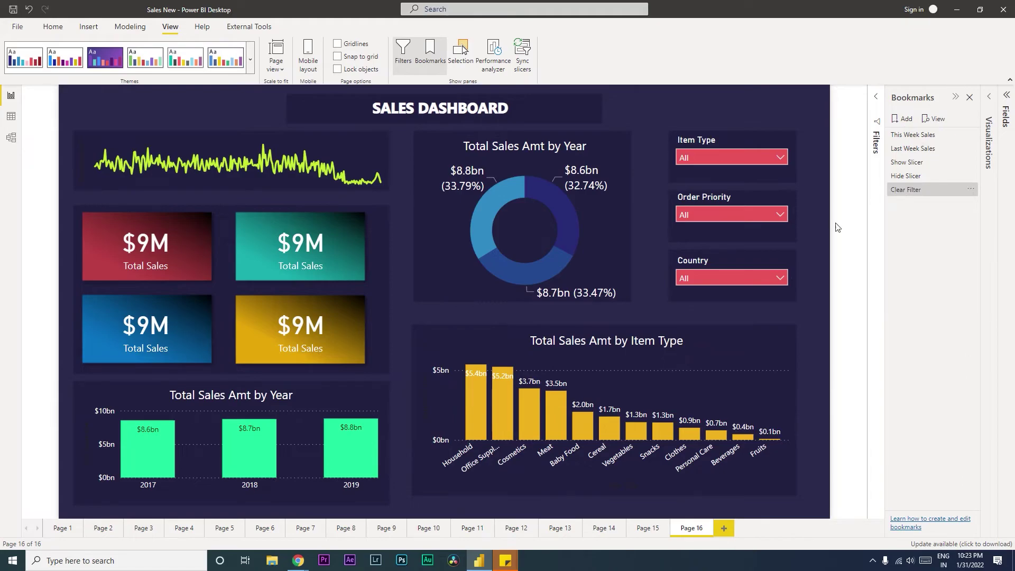
{"action": "left_click", "coordinate": [971, 190]}
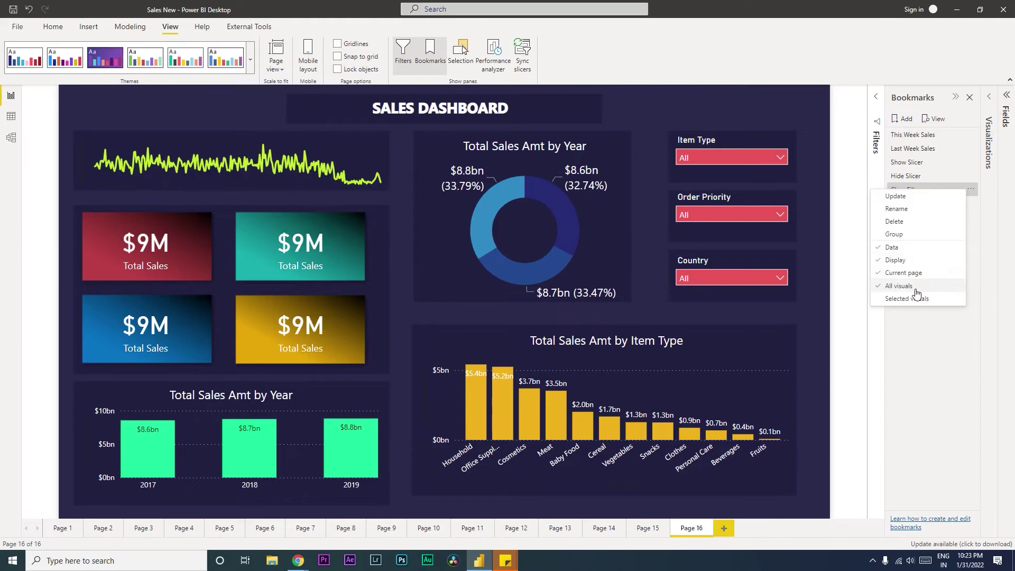
{"action": "left_click", "coordinate": [819, 262]}
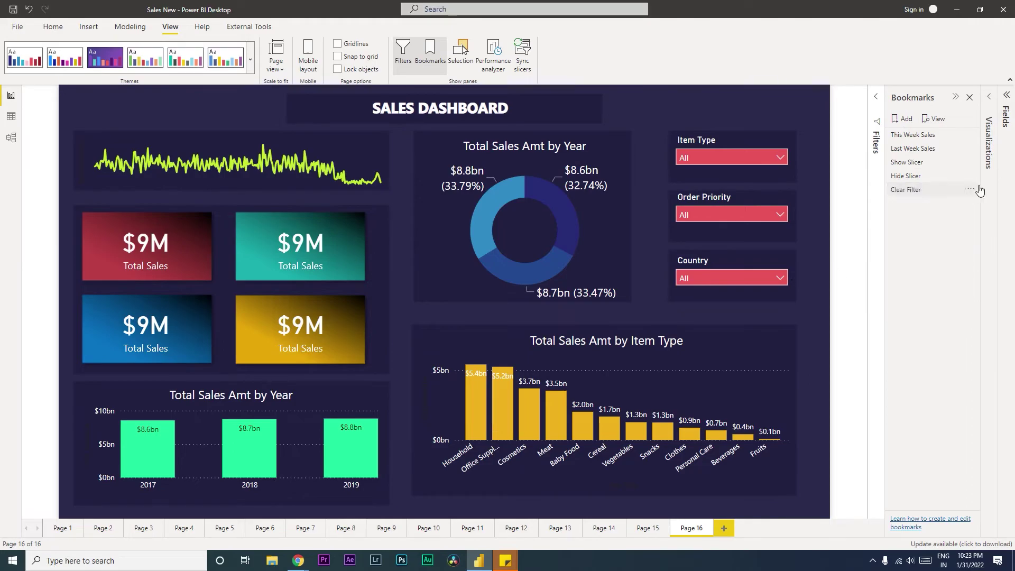
{"action": "right_click", "coordinate": [913, 189]}
{"action": "left_click", "coordinate": [912, 197]}
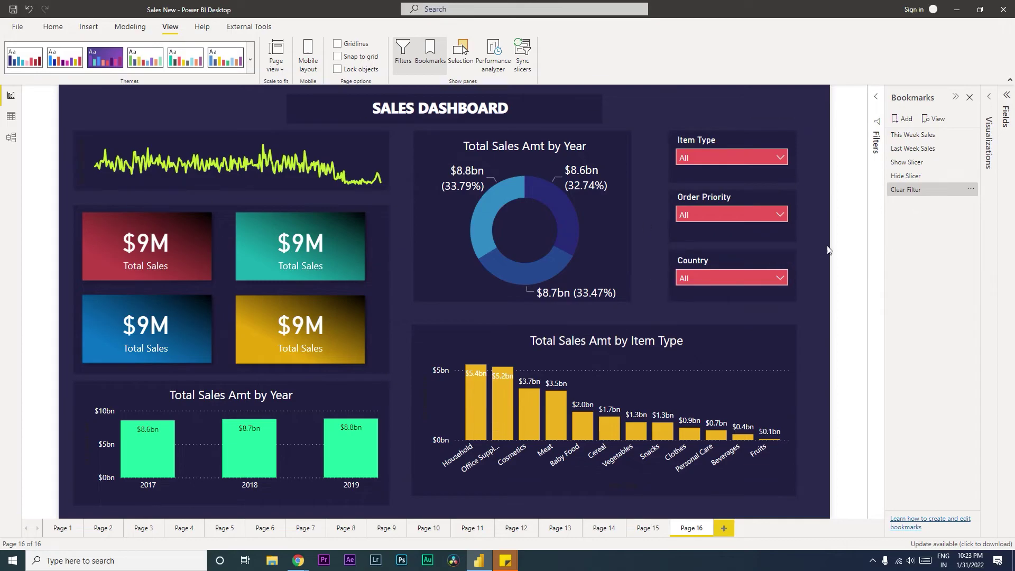
Step: Filter to Order Priority H, Item Type Cereal and 2018, then reset via Clear Filter
{"action": "left_click", "coordinate": [781, 214]}
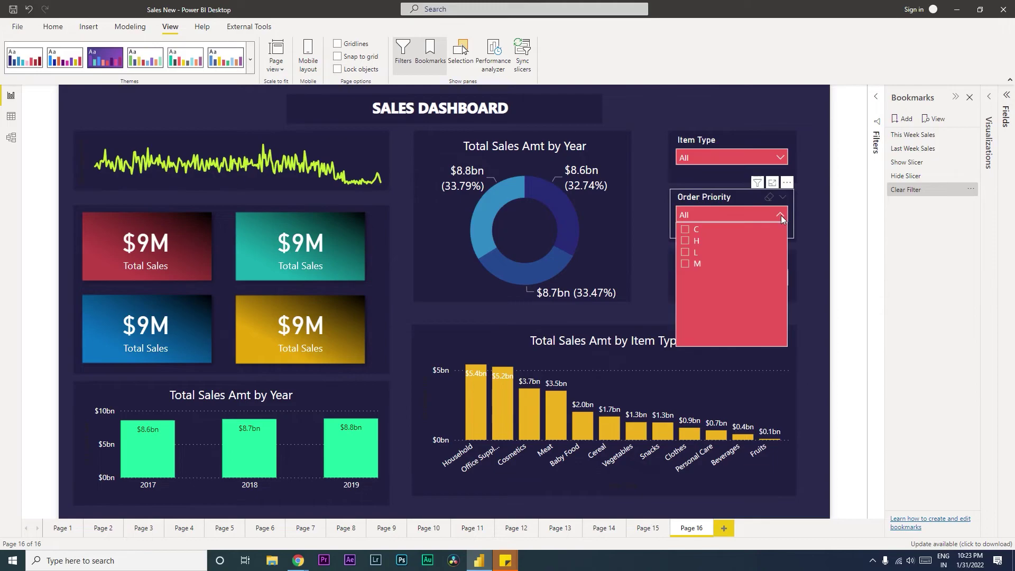
{"action": "left_click", "coordinate": [690, 242]}
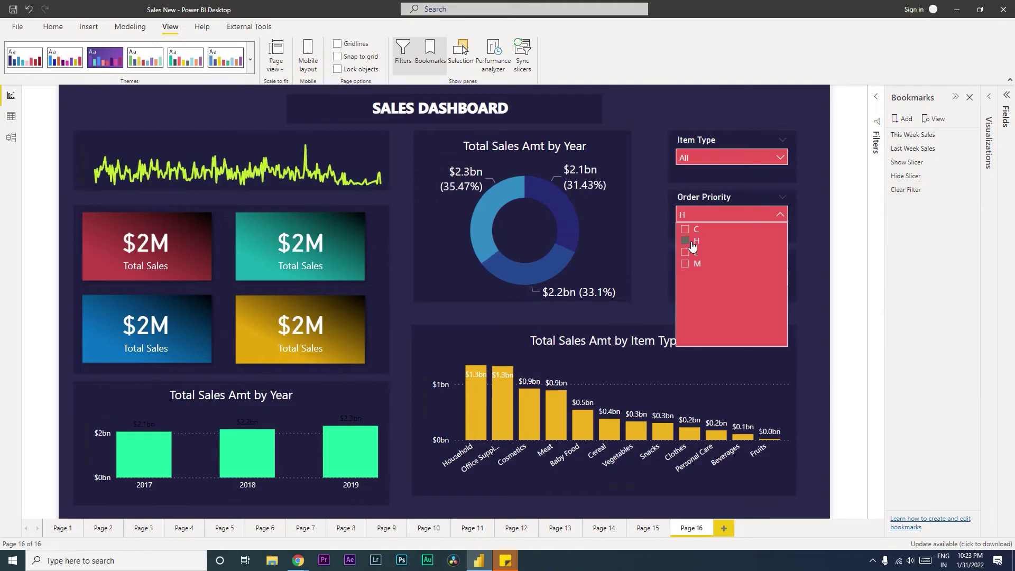
{"action": "left_click", "coordinate": [771, 157]}
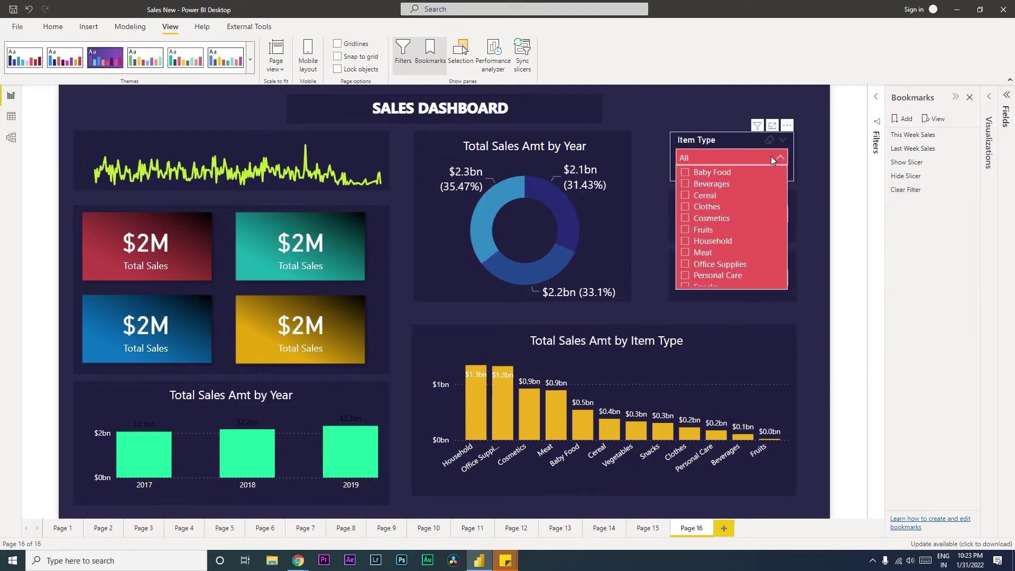
{"action": "left_click", "coordinate": [689, 197]}
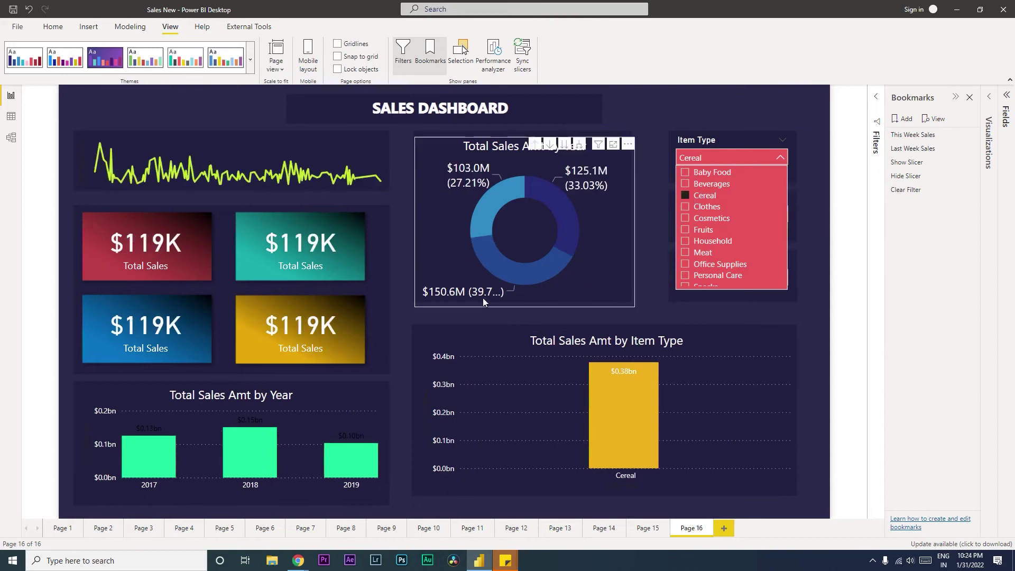
{"action": "left_click", "coordinate": [264, 453]}
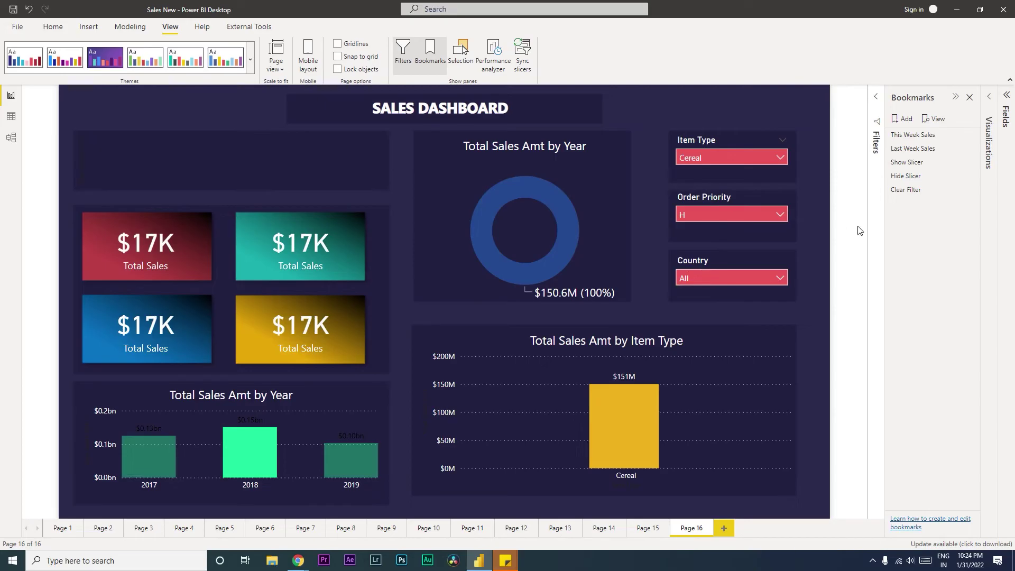
{"action": "left_click", "coordinate": [914, 195]}
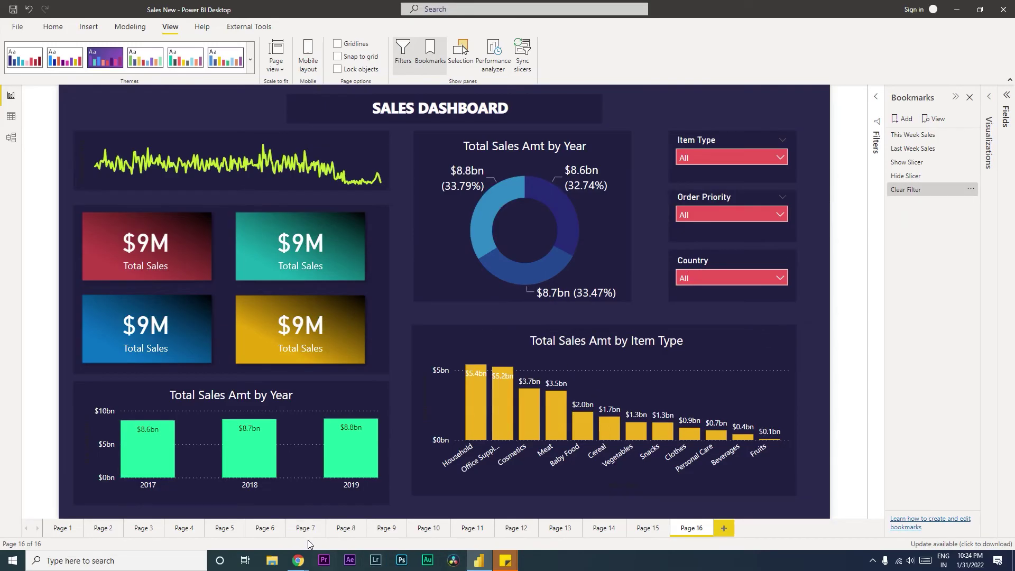
Step: Save the orange Icons8 funnel from a Google Images 'clear filter png' search, then return to Power BI
{"action": "left_click", "coordinate": [349, 515]}
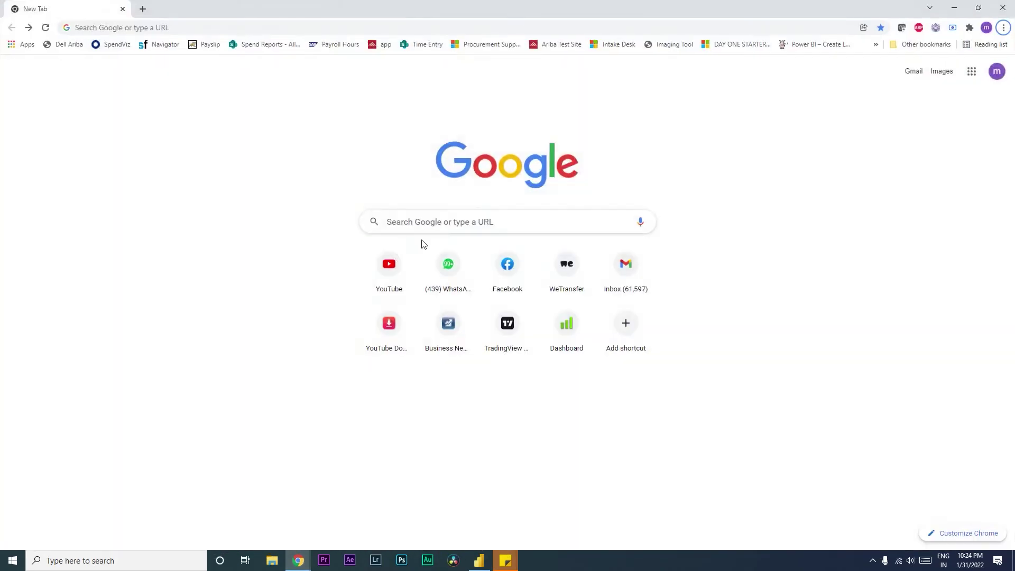
{"action": "left_click", "coordinate": [429, 225]}
{"action": "type", "text": "lear filter png"}
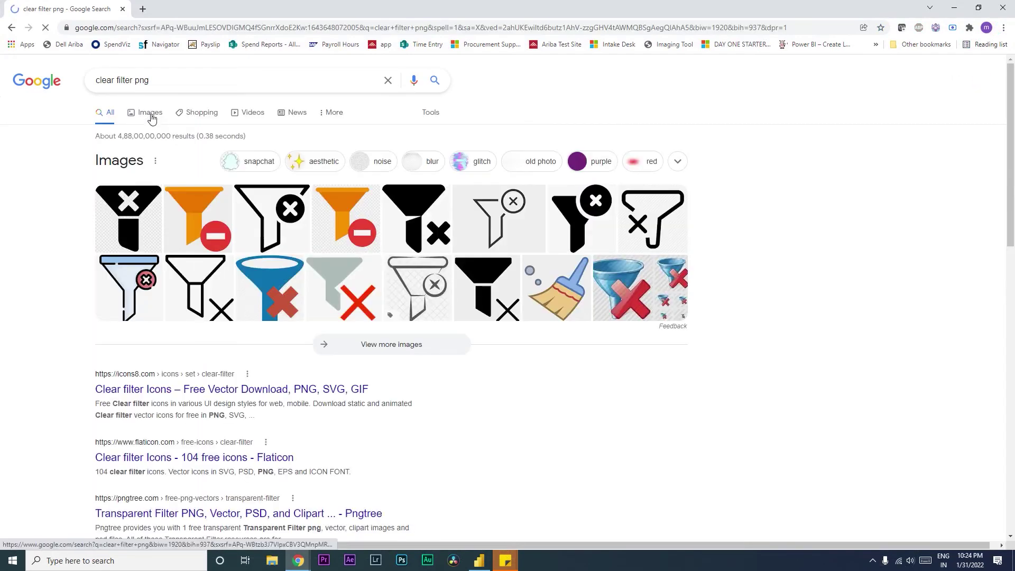
{"action": "left_click", "coordinate": [150, 118]}
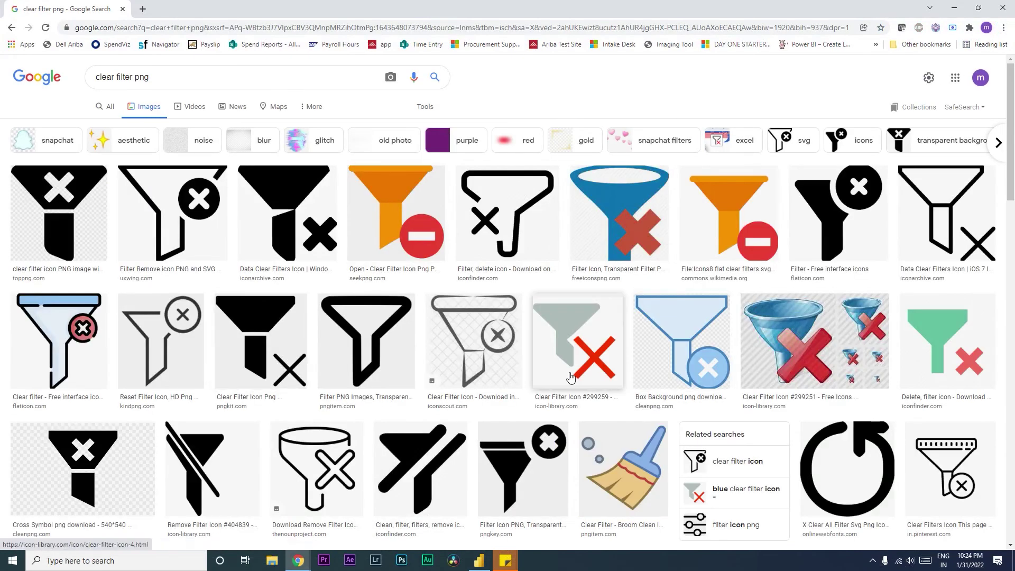
{"action": "left_click", "coordinate": [777, 241]}
{"action": "right_click", "coordinate": [804, 256]}
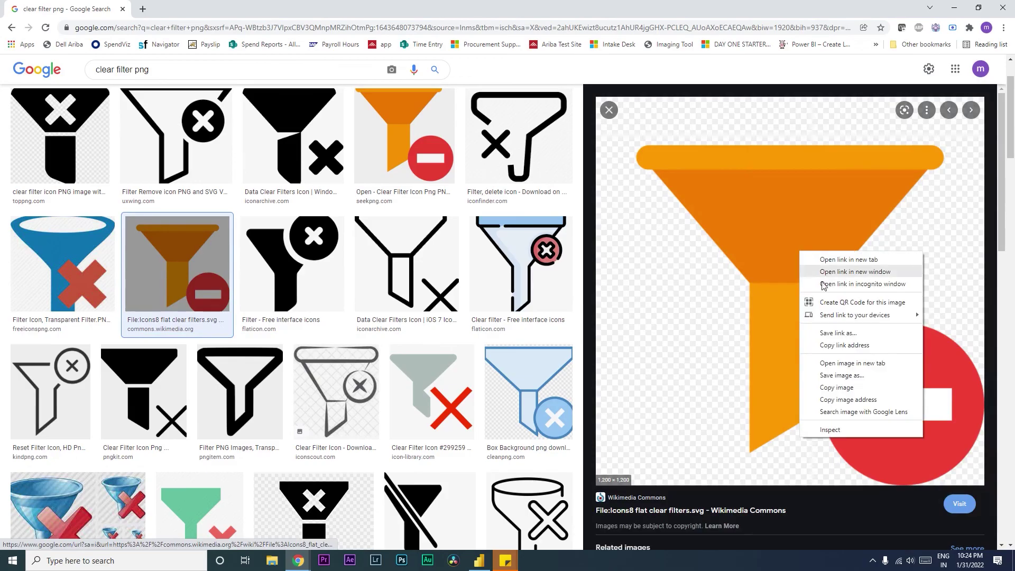
{"action": "left_click", "coordinate": [840, 374]}
{"action": "key", "text": "alt+Tab"}
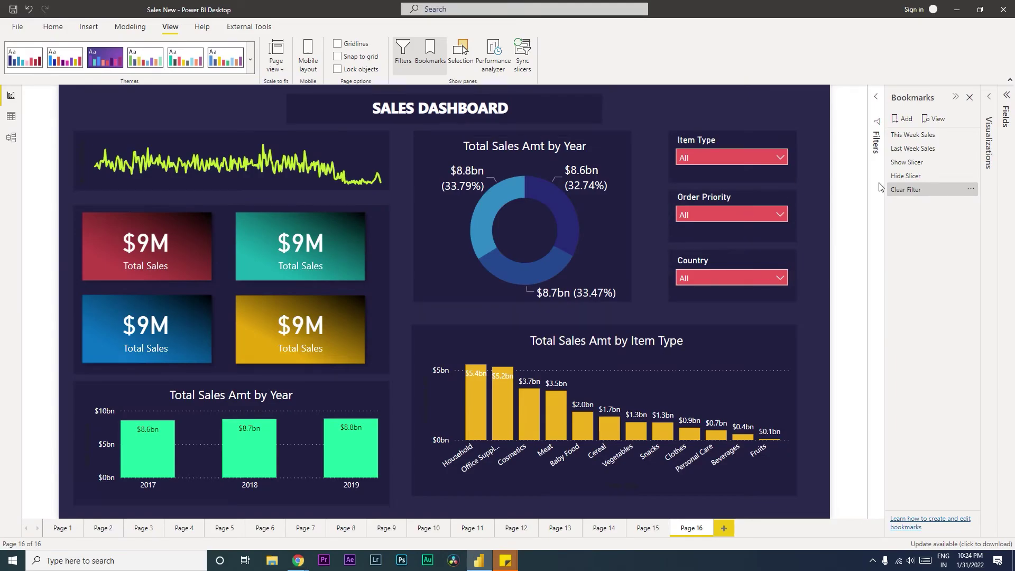
Step: Insert the saved funnel PNG and shrink it into the report's top-right corner
{"action": "left_click", "coordinate": [88, 29]}
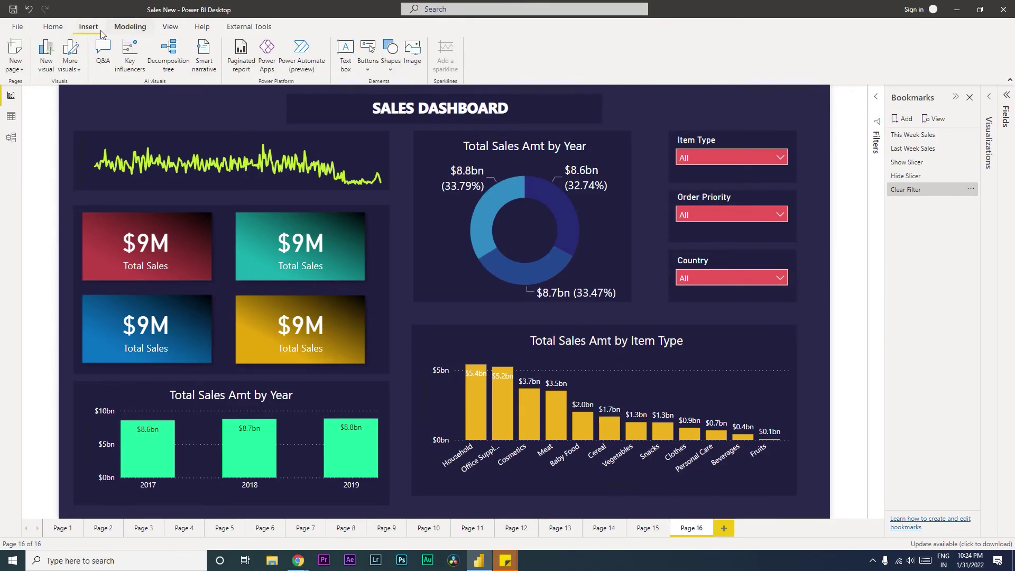
{"action": "left_click", "coordinate": [413, 55]}
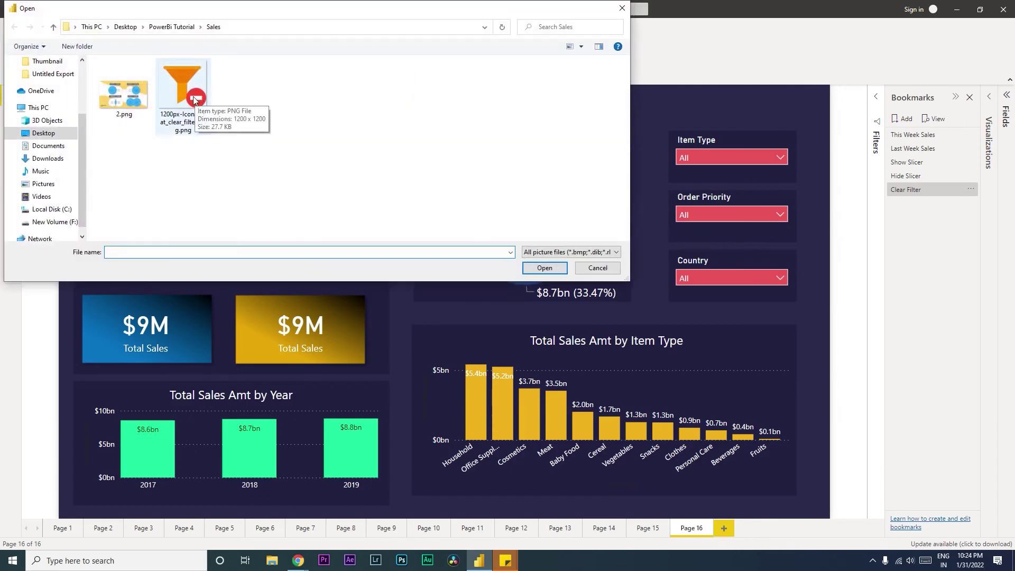
{"action": "double_click", "coordinate": [195, 101]}
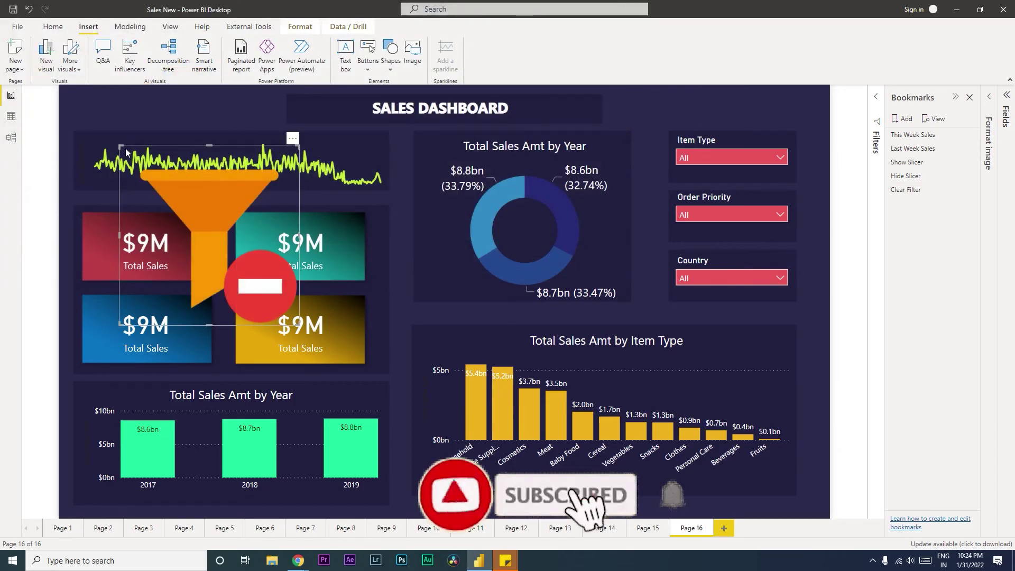
{"action": "mouse_move", "coordinate": [119, 145]}
{"action": "left_mouse_down"}
{"action": "mouse_move", "coordinate": [265, 310]}
{"action": "mouse_move", "coordinate": [803, 108]}
{"action": "mouse_move", "coordinate": [803, 119]}
{"action": "left_mouse_up"}
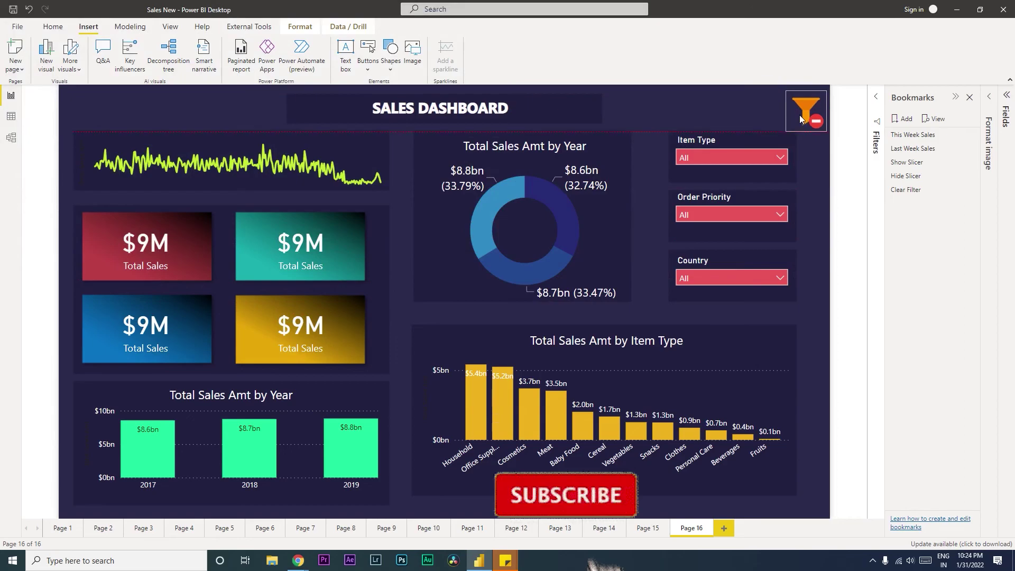
Step: Turn on the funnel image's Action with type Bookmark set to Clear Filter
{"action": "left_click", "coordinate": [991, 98]}
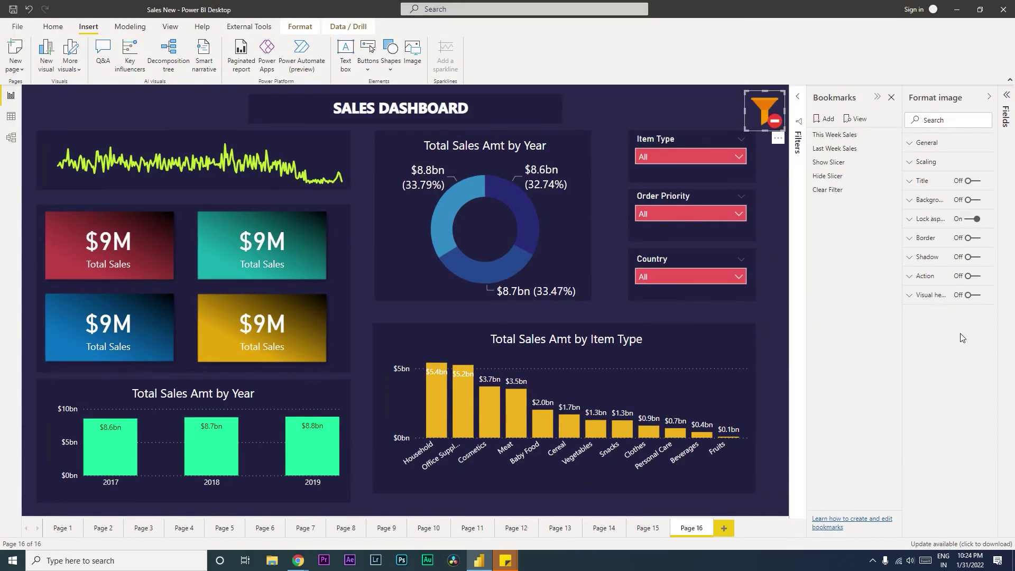
{"action": "left_click", "coordinate": [971, 276]}
{"action": "left_click", "coordinate": [918, 277]}
{"action": "left_click", "coordinate": [958, 307]}
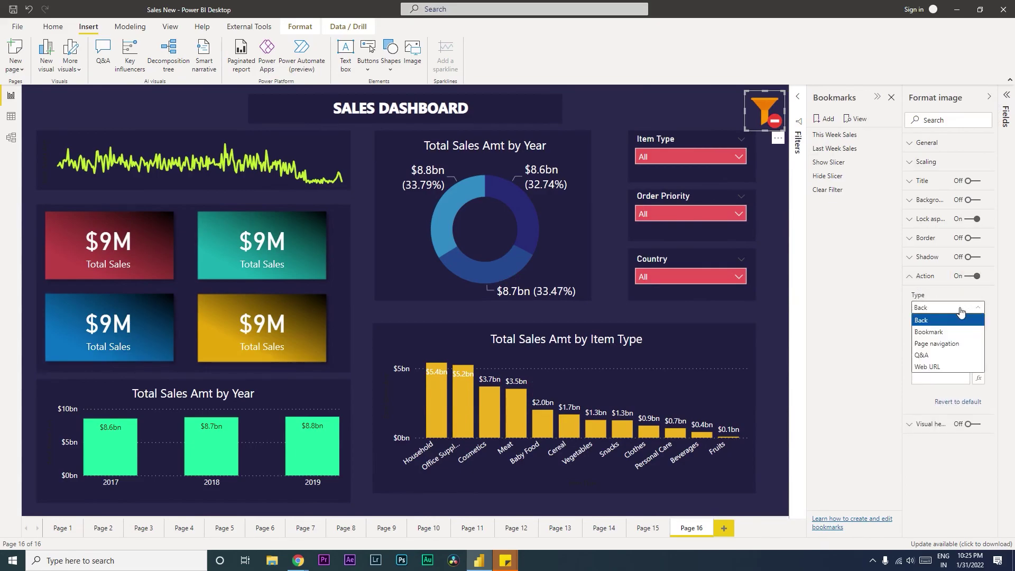
{"action": "left_click", "coordinate": [951, 332]}
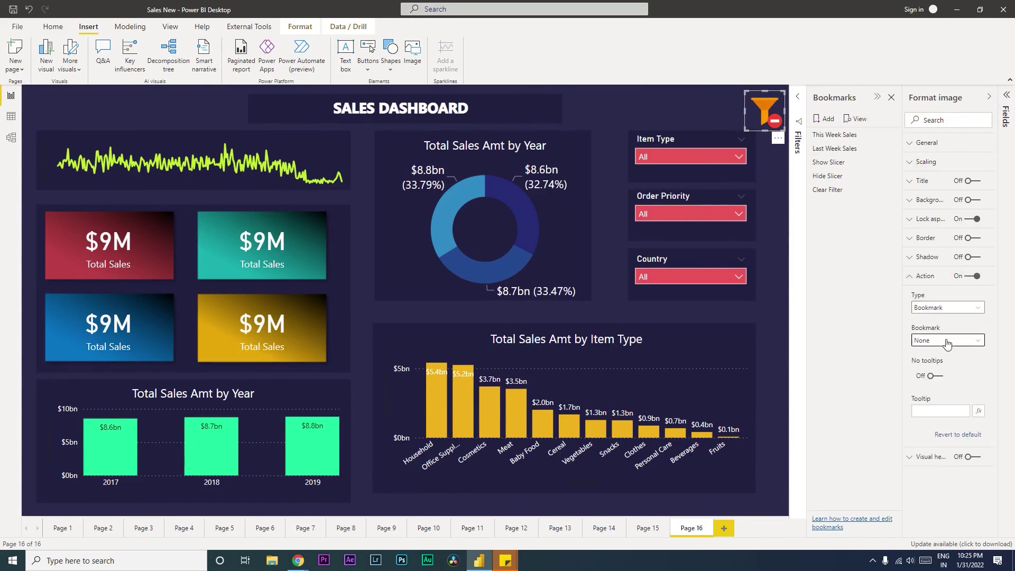
{"action": "left_click", "coordinate": [947, 340]}
{"action": "left_click", "coordinate": [950, 411]}
{"action": "left_click", "coordinate": [990, 97]}
{"action": "left_click", "coordinate": [970, 98]}
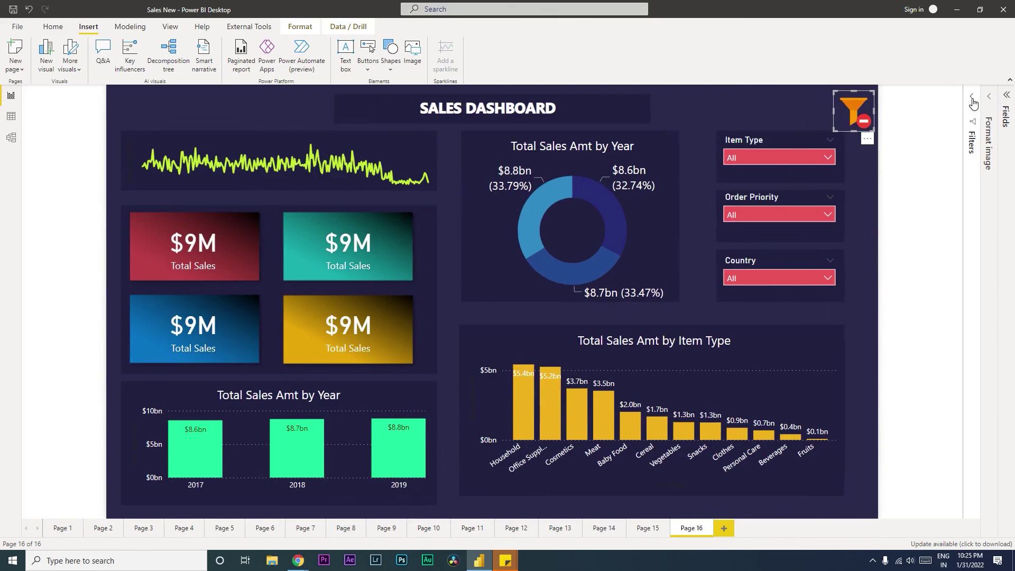
{"action": "left_click", "coordinate": [863, 169]}
{"action": "left_click", "coordinate": [772, 216]}
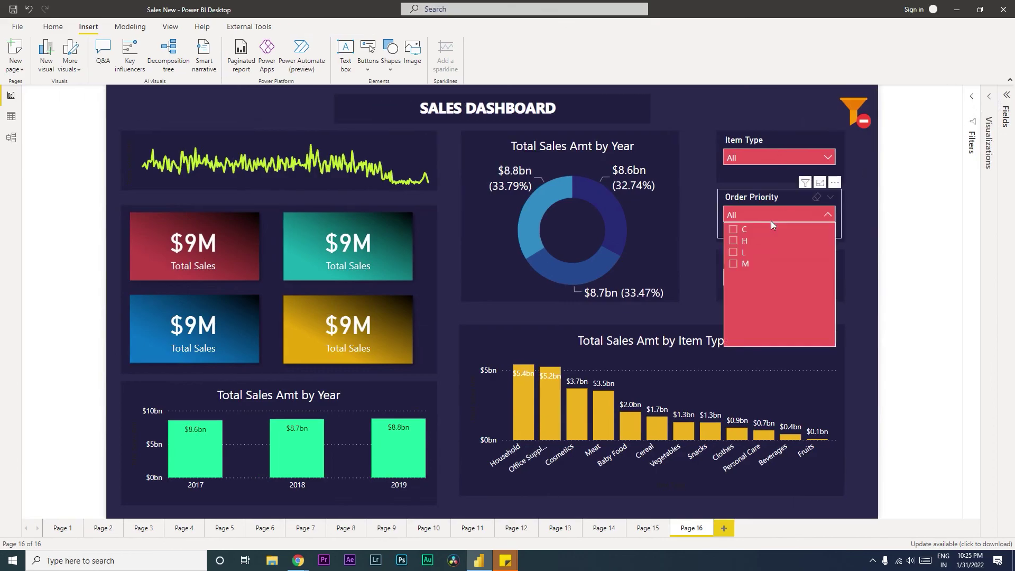
{"action": "left_click", "coordinate": [745, 264]}
{"action": "left_click", "coordinate": [537, 198]}
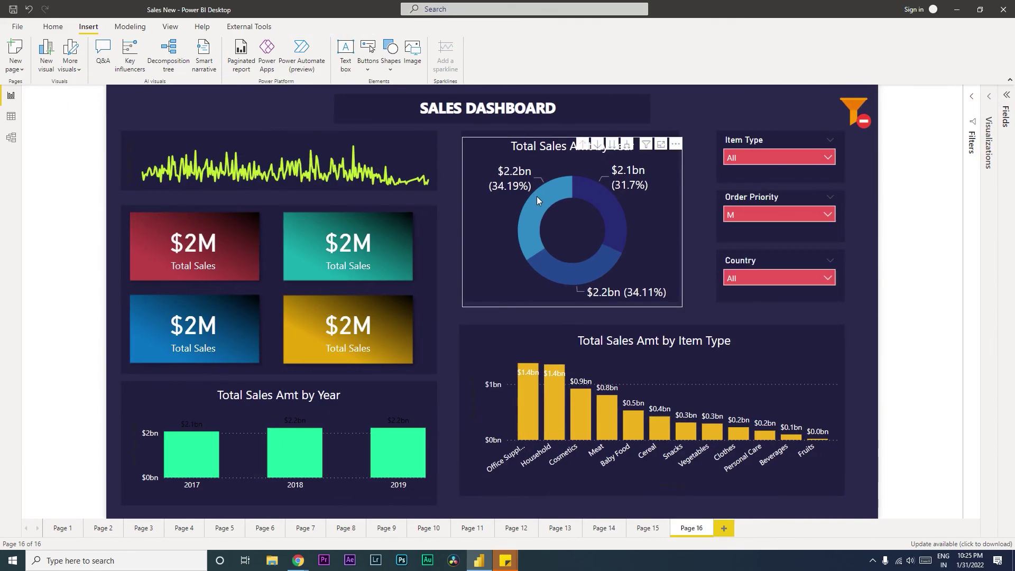
{"action": "left_click", "coordinate": [580, 437]}
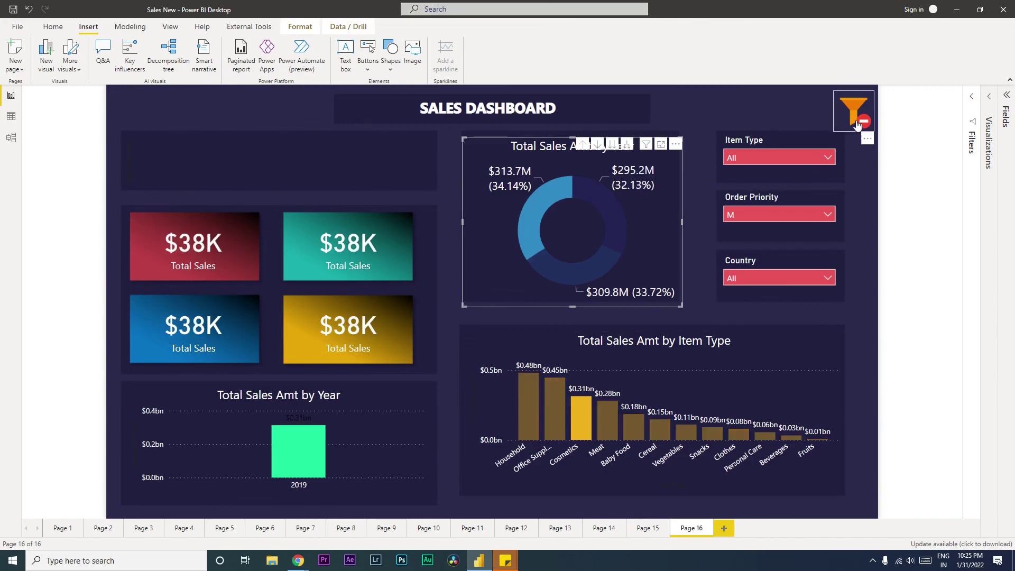
{"action": "mouse_move", "coordinate": [854, 111]}
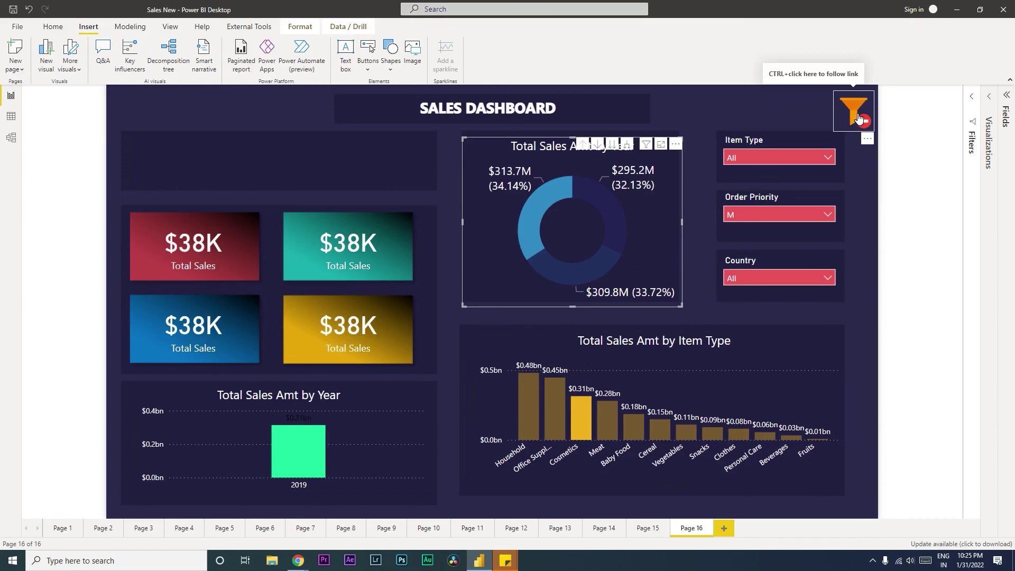
{"action": "left_click", "coordinate": [860, 118], "text": "ctrl"}
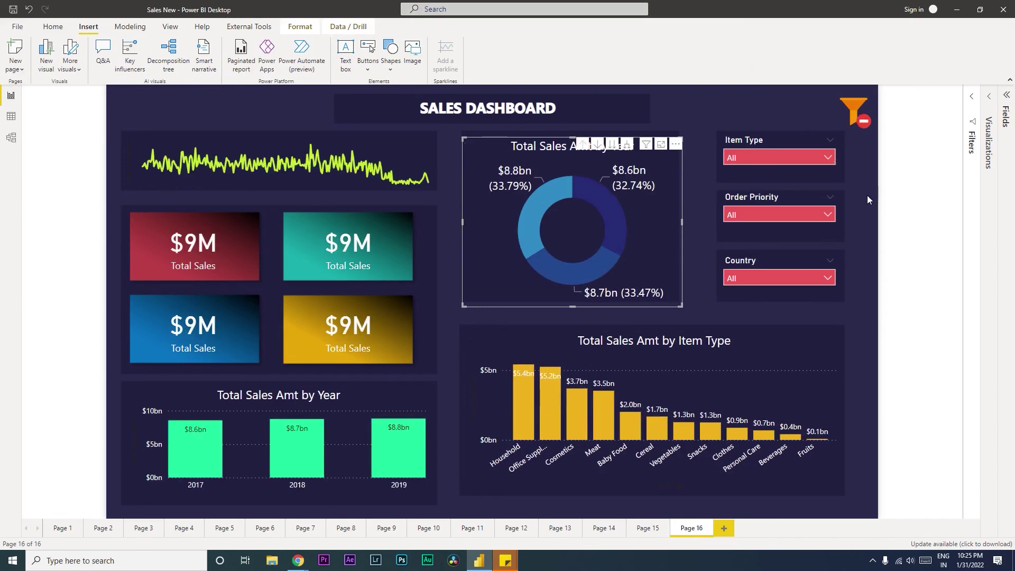
{"action": "left_click", "coordinate": [862, 292]}
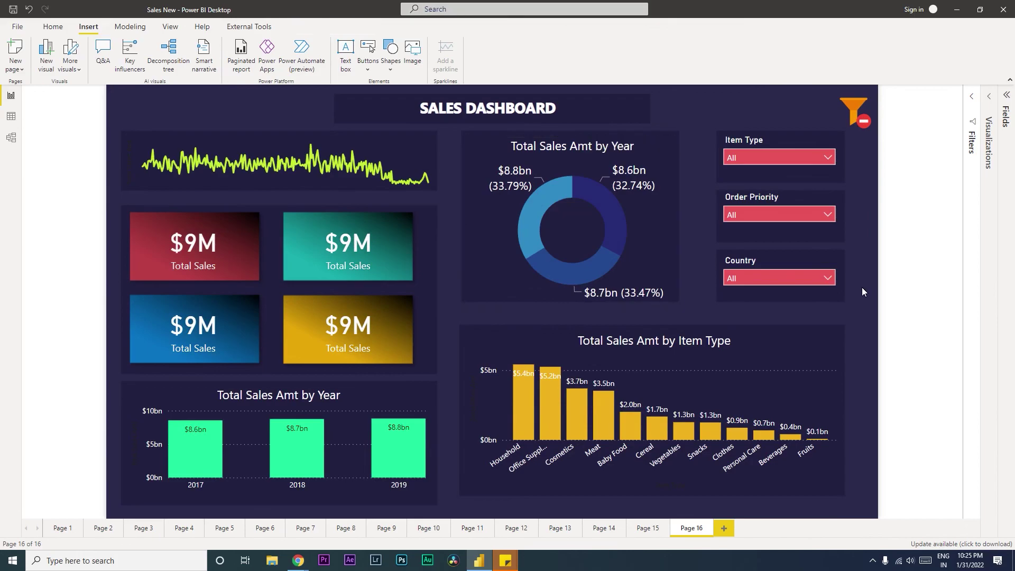